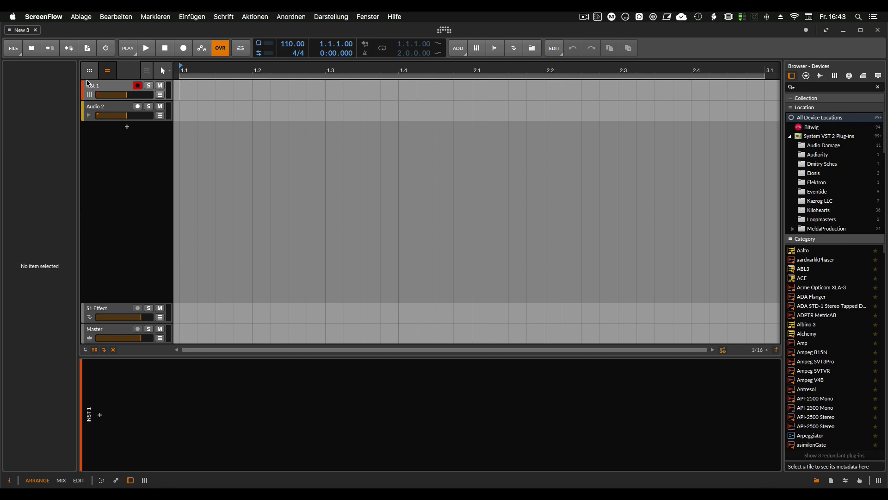
Step: Select the Inst 1 track so the Inspector shows its Instrument Track panel
{"action": "left_click", "coordinate": [91, 96]}
{"action": "left_click", "coordinate": [99, 107]}
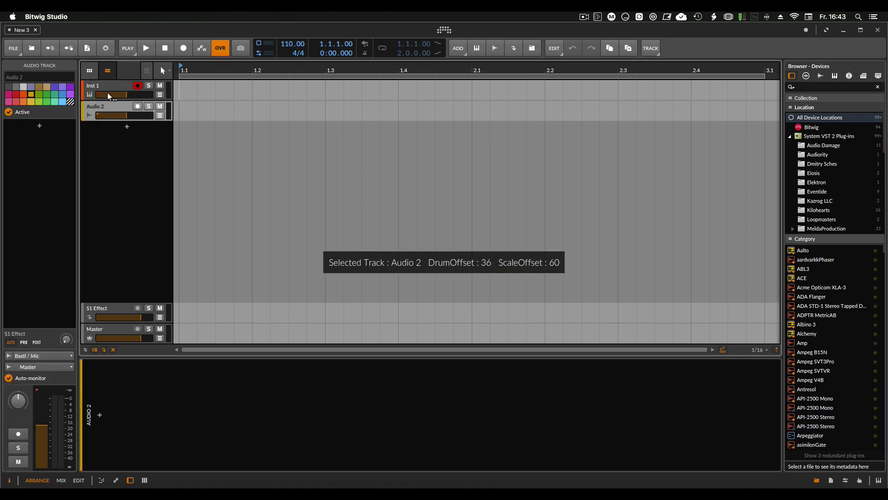
{"action": "left_click", "coordinate": [110, 85]}
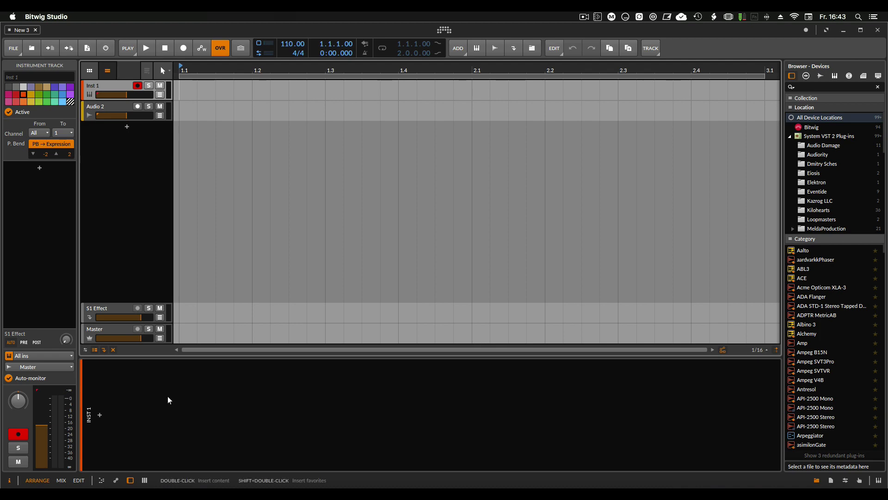
Step: Search 'pol' in the device browser and load Polysynth onto Inst 1
{"action": "double_click", "coordinate": [174, 409]}
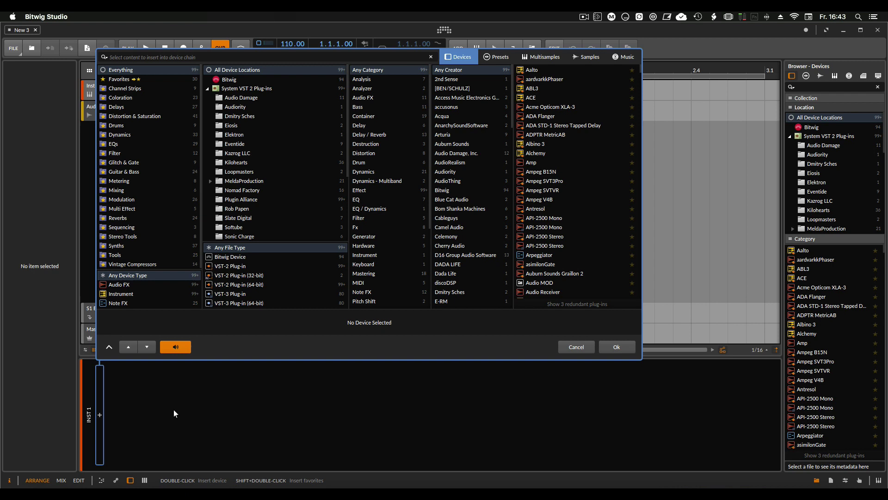
{"action": "type", "text": "p"}
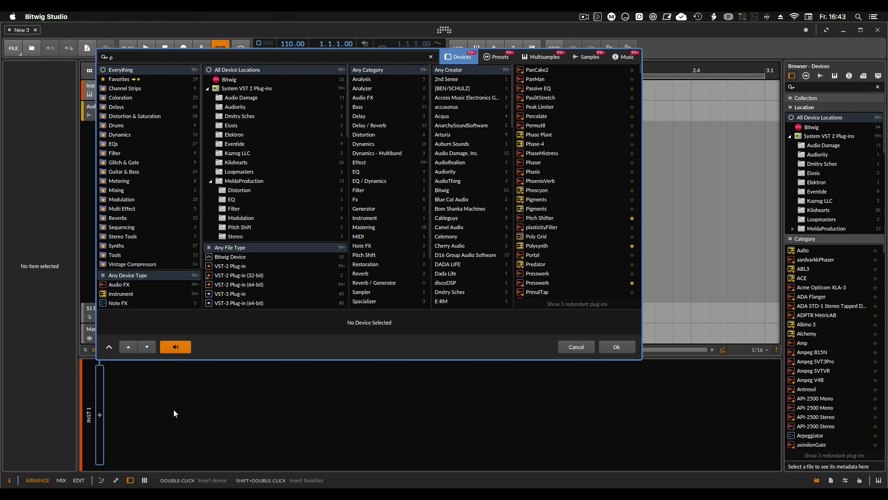
{"action": "type", "text": "ol"}
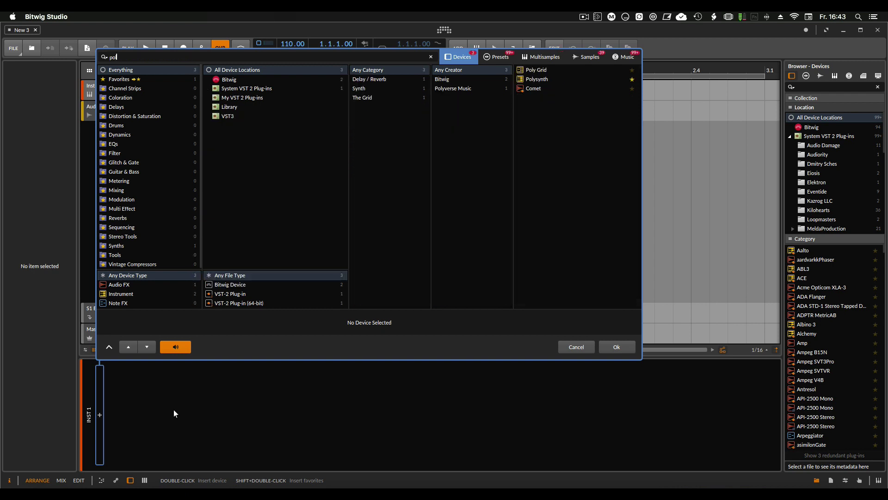
{"action": "left_click", "coordinate": [537, 79]}
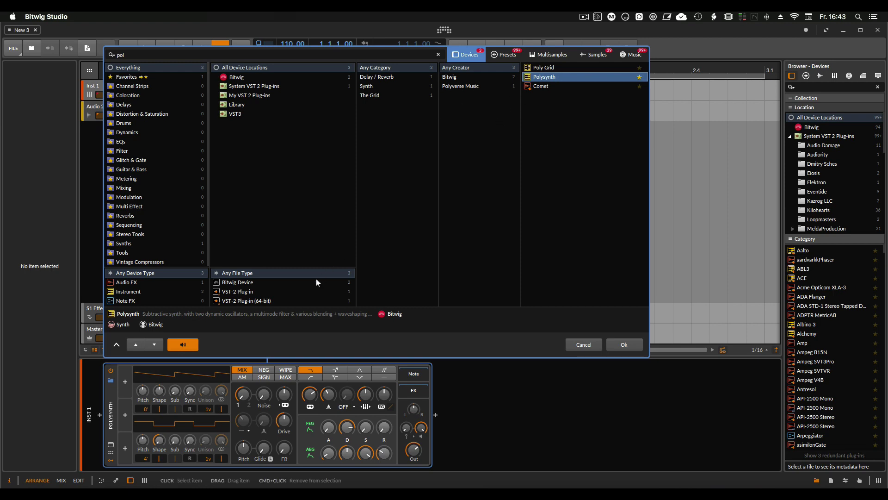
Step: Show the Polysynth presets filtered to the NoizeBusters creator
{"action": "left_click", "coordinate": [496, 58]}
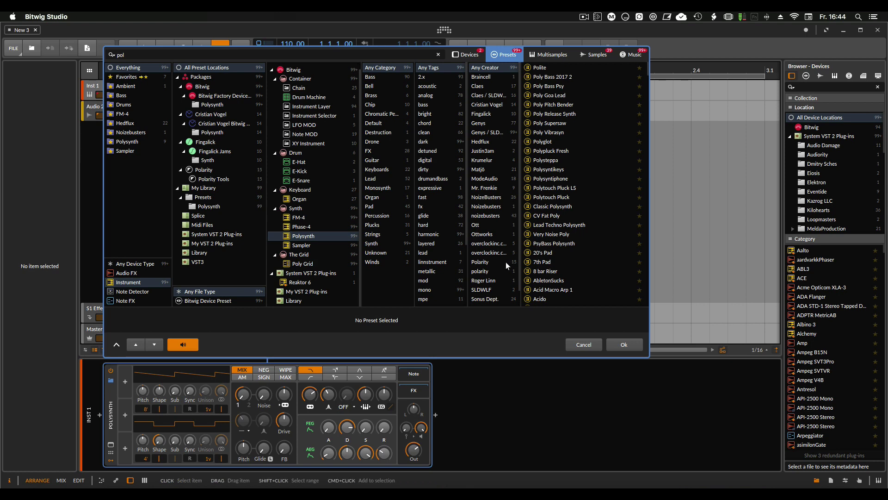
{"action": "scroll", "coordinate": [515, 255], "scroll_direction": "down", "scroll_amount": 2}
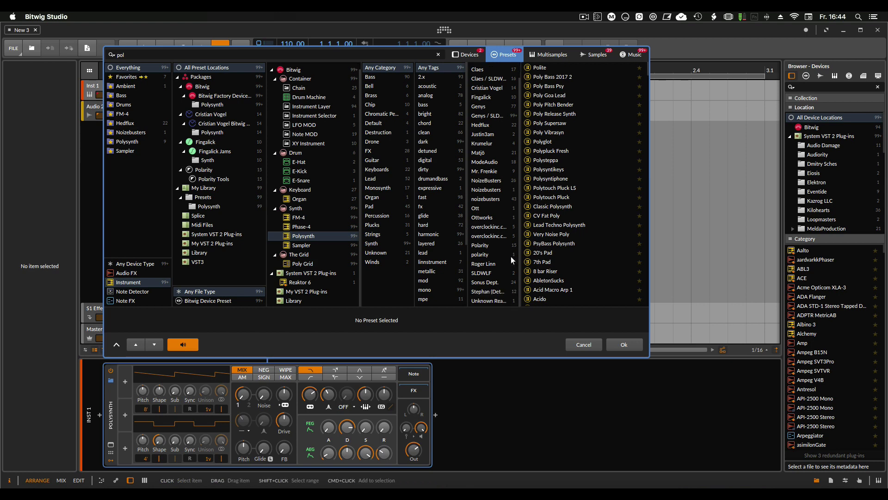
{"action": "left_click", "coordinate": [493, 190]}
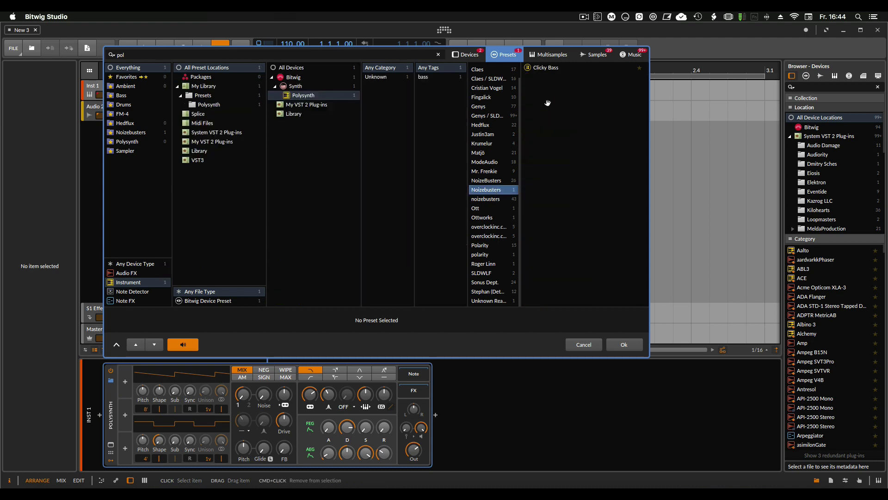
{"action": "left_click", "coordinate": [492, 181]}
Step: Audition Fat SquareSaw and Rocking FM Mod, then pick Rhythmic Lazers
{"action": "left_click", "coordinate": [540, 106]}
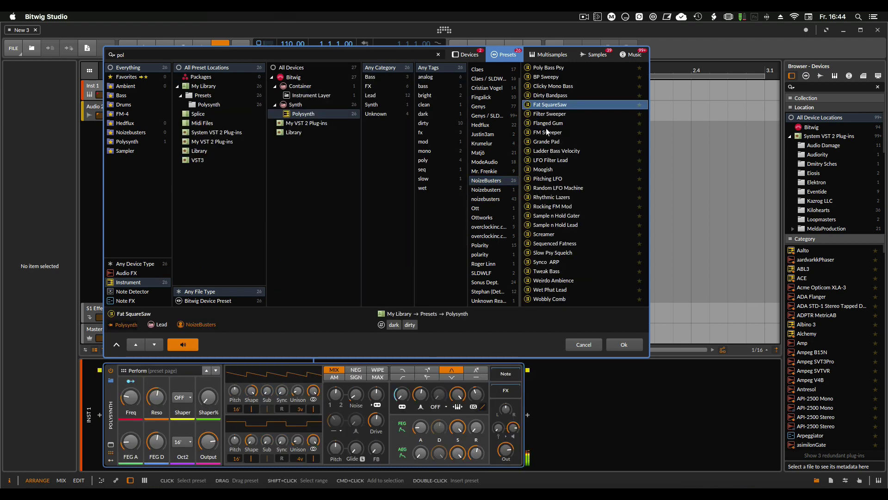
{"action": "left_click", "coordinate": [544, 207]}
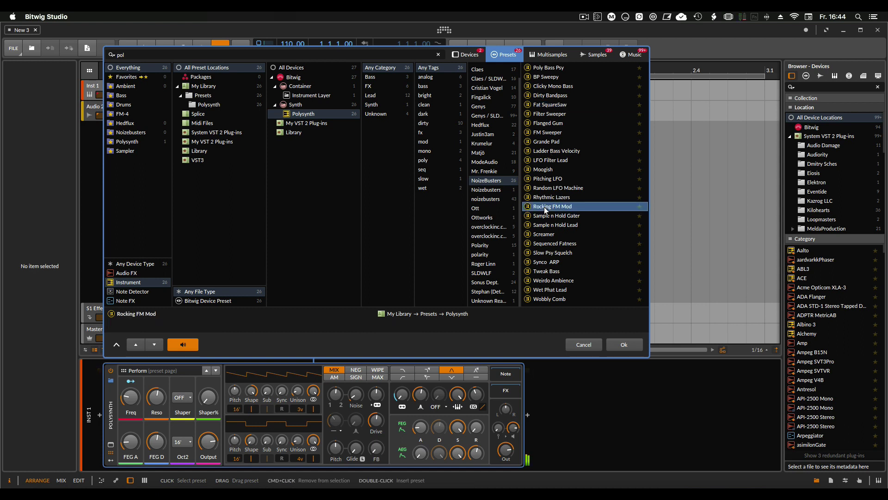
{"action": "left_click", "coordinate": [555, 198]}
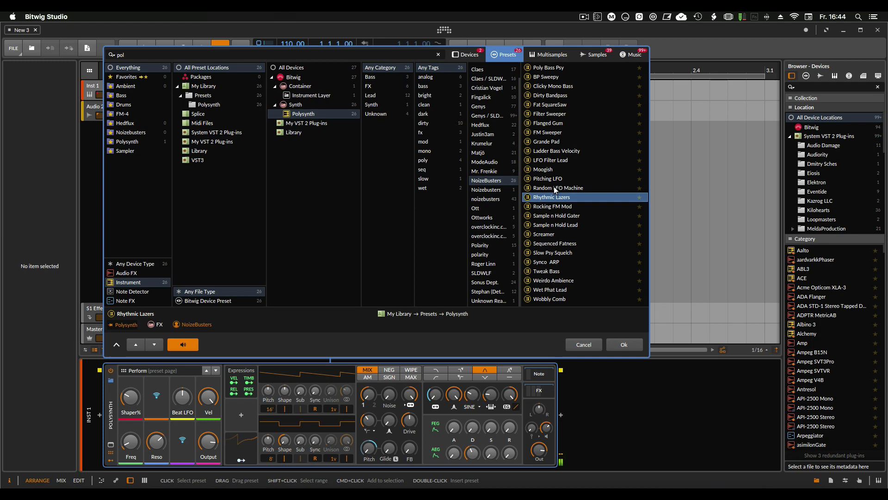
Step: Confirm the Rhythmic Lazers preset and record a trial take with transport recording armed
{"action": "left_click", "coordinate": [623, 345]}
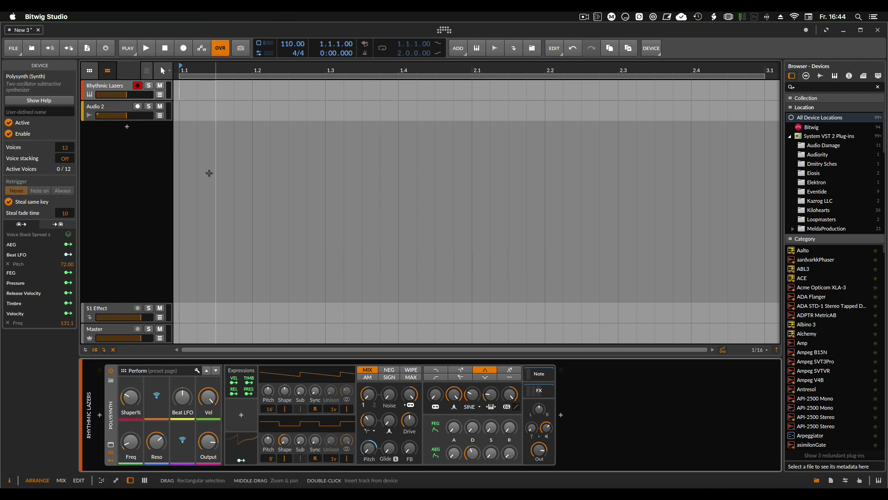
{"action": "left_click", "coordinate": [106, 86]}
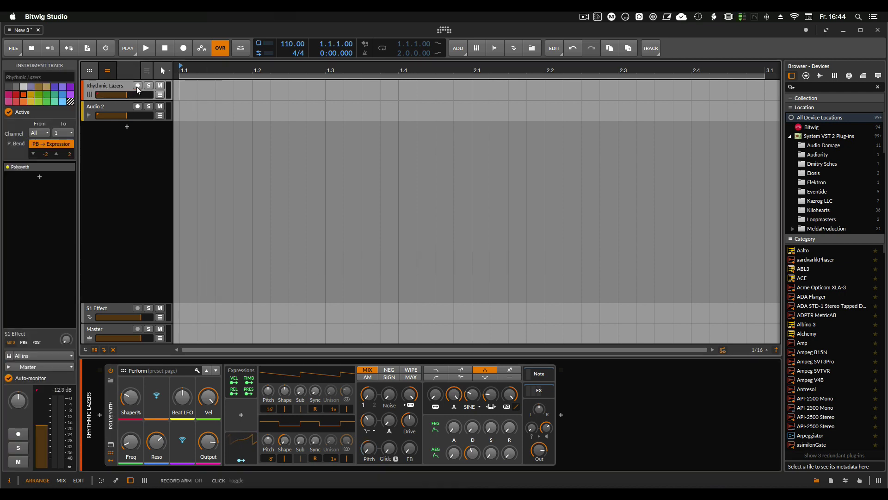
{"action": "left_click", "coordinate": [185, 49]}
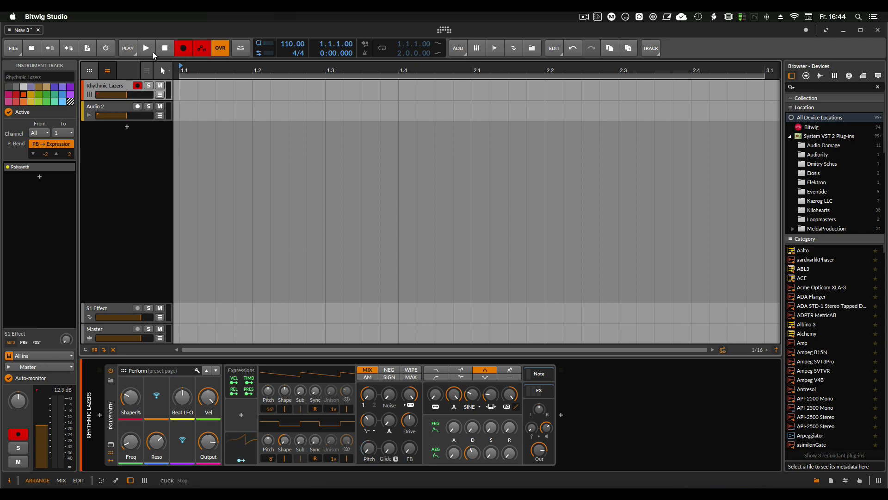
{"action": "left_click", "coordinate": [146, 48]}
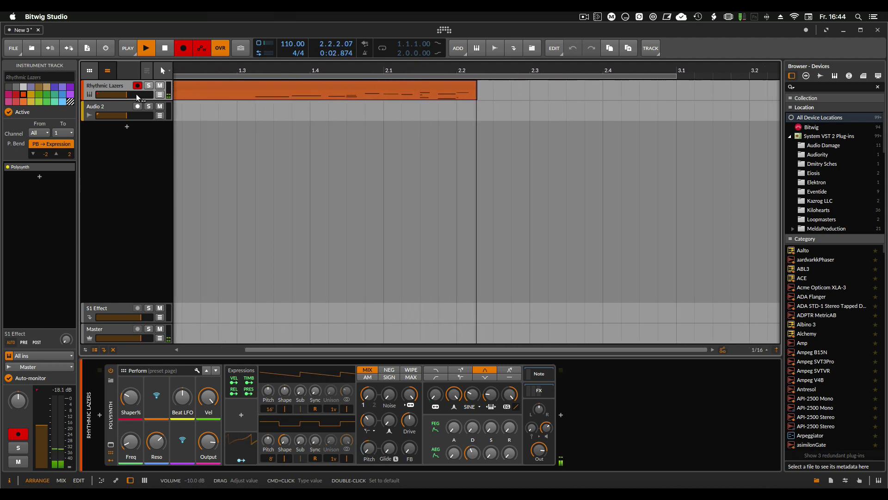
{"action": "key", "text": "space"}
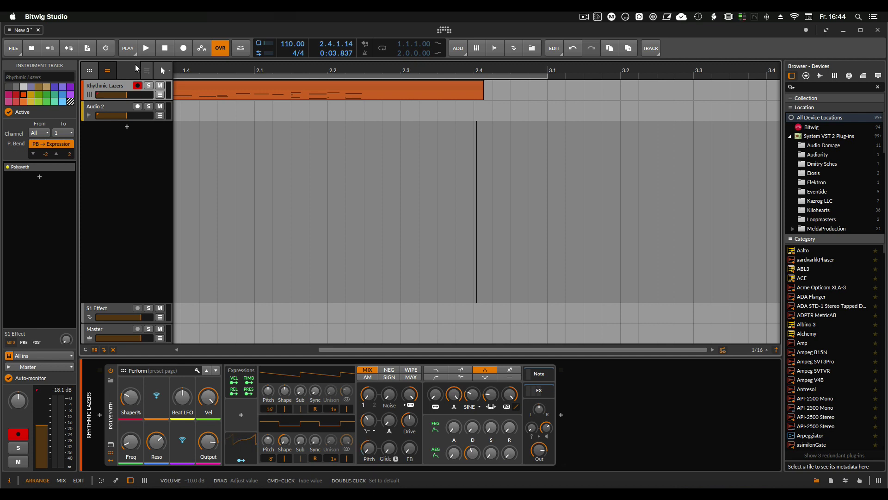
Step: Delete the Rhythmic Lazers #1 test clip from the arrangement
{"action": "left_click_drag", "start_coordinate": [218, 74], "coordinate": [278, 91]}
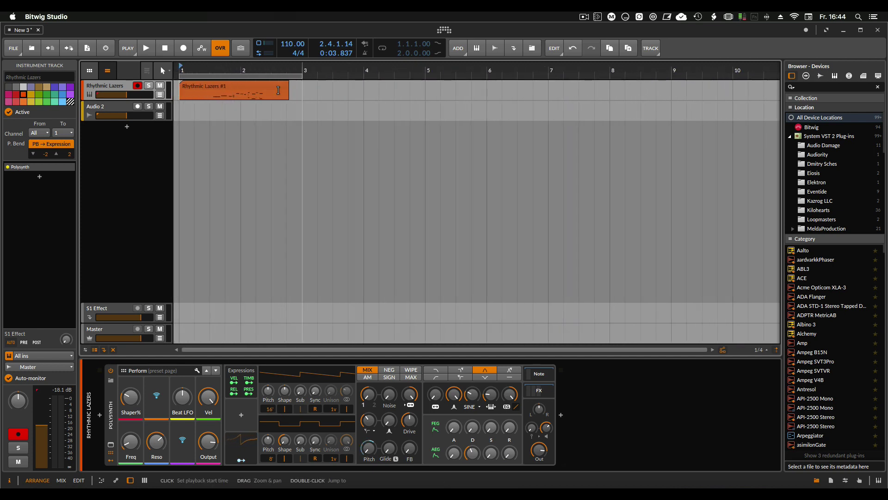
{"action": "left_click", "coordinate": [221, 87]}
{"action": "key", "text": "Delete"}
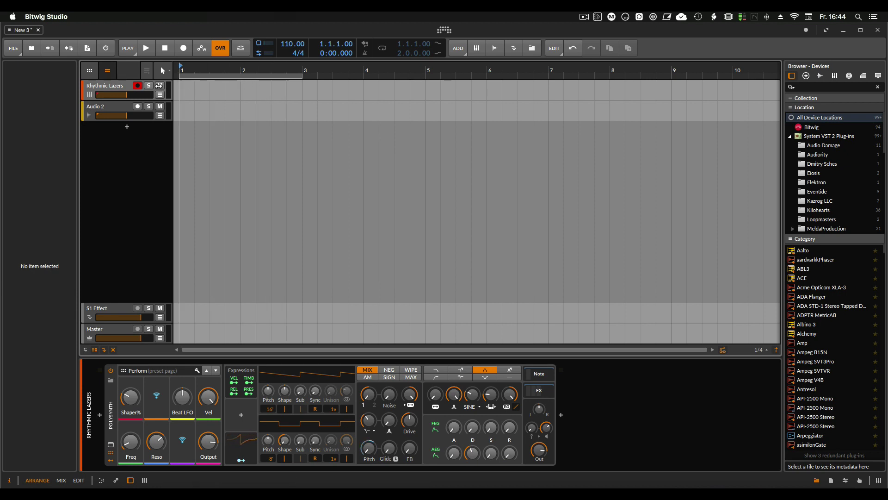
Step: Record a two-bar clip in Scene 1, copy it to the arrangement at 4.2.1.00, and set the loop start there
{"action": "key", "text": "Tab"}
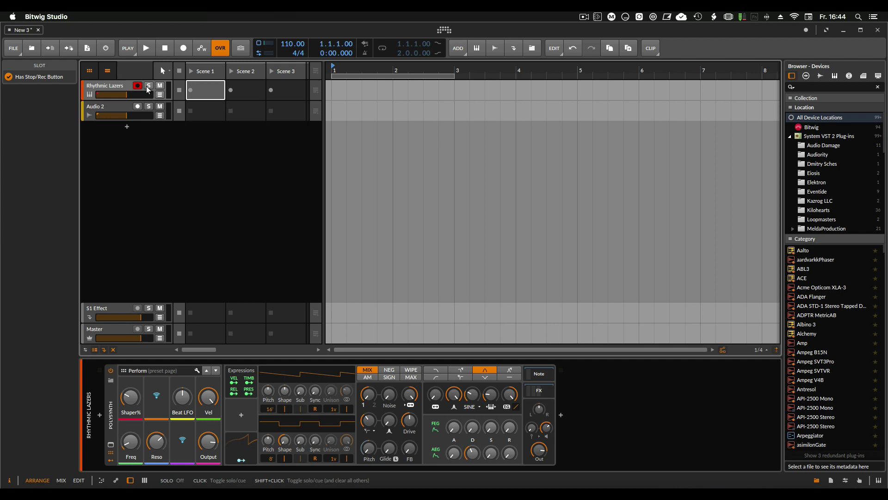
{"action": "left_click_drag", "start_coordinate": [324, 175], "coordinate": [377, 185]}
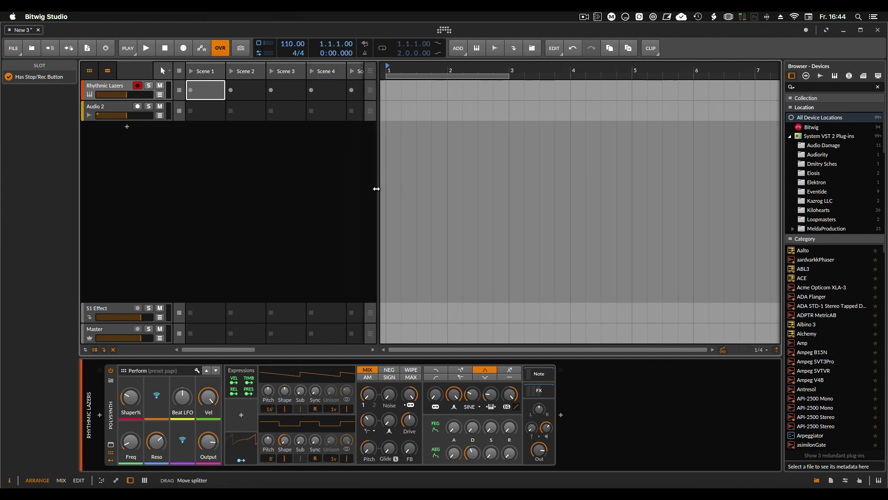
{"action": "left_click", "coordinate": [191, 90]}
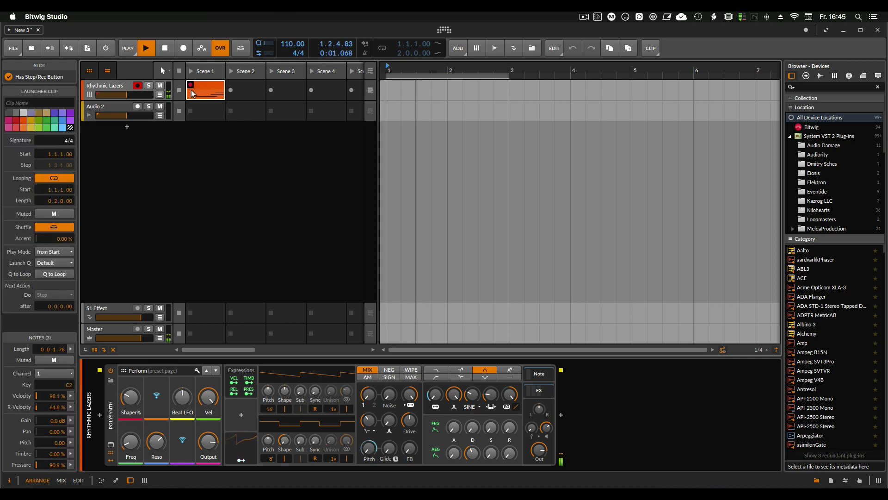
{"action": "left_click", "coordinate": [191, 86]}
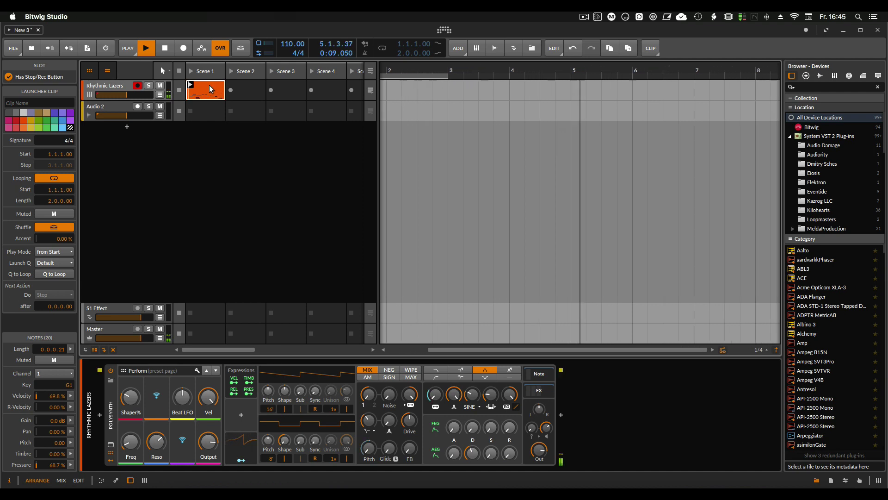
{"action": "left_click_drag", "start_coordinate": [215, 82], "coordinate": [442, 61]}
{"action": "left_click", "coordinate": [441, 74]}
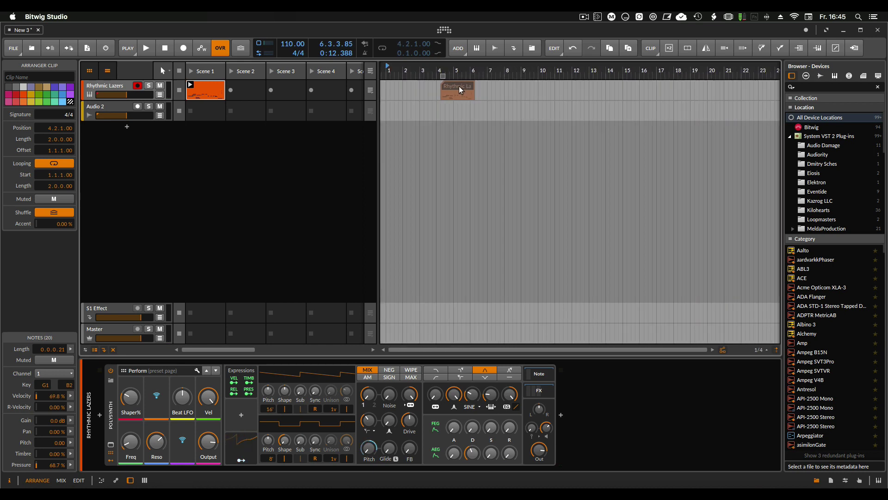
Step: Delete the arranger clip and select the Scene 1 clip, which loops 2.0.0.00 from 1.1.1.00
{"action": "key", "text": "Delete"}
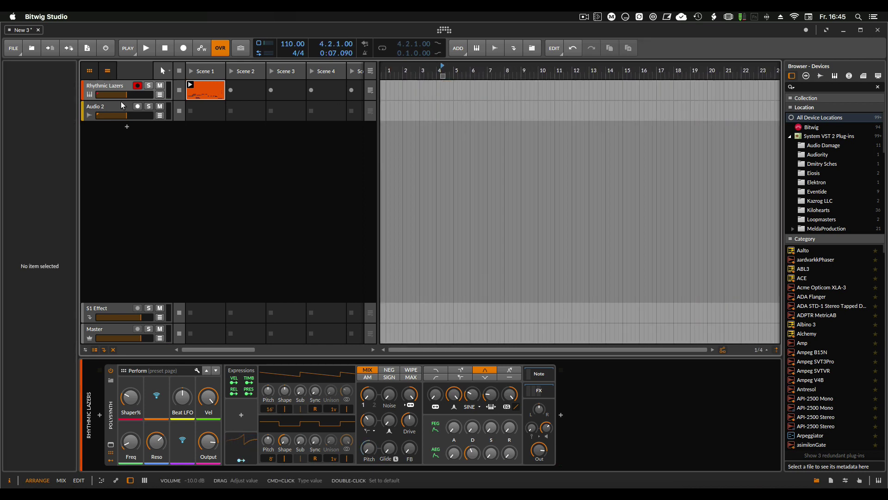
{"action": "left_click", "coordinate": [104, 86]}
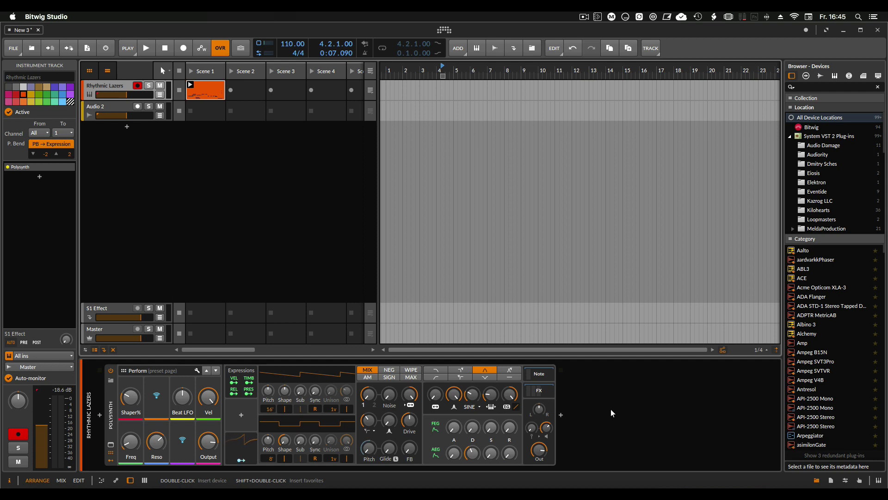
{"action": "left_click", "coordinate": [205, 86]}
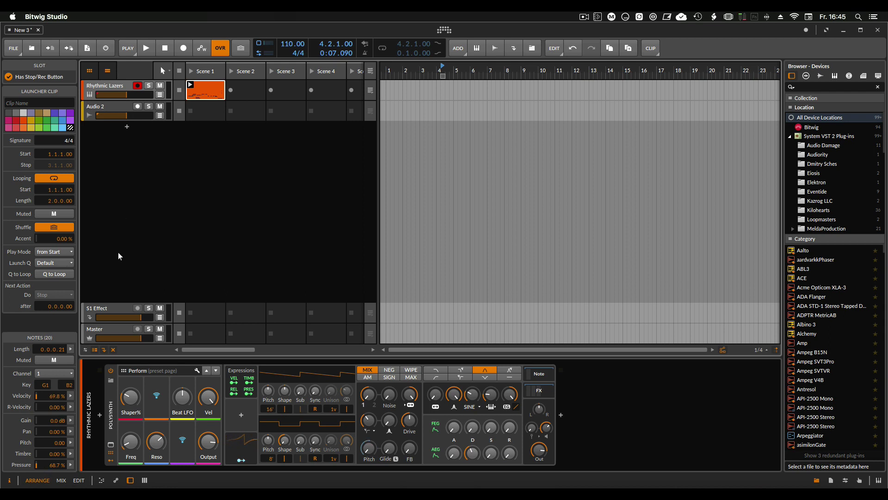
Step: In an enlarged piano roll, move the Scene 1 clip's first C2 note to 1.1.2.00
{"action": "double_click", "coordinate": [202, 88]}
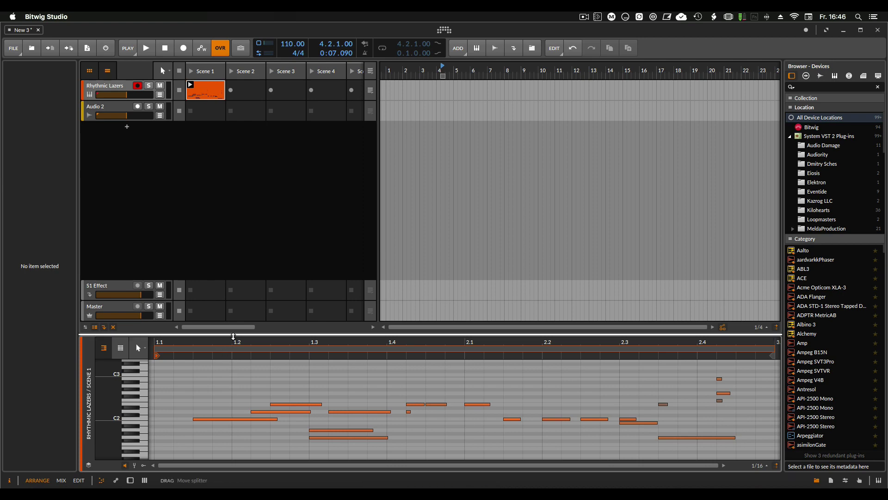
{"action": "left_click_drag", "start_coordinate": [234, 335], "coordinate": [266, 200]}
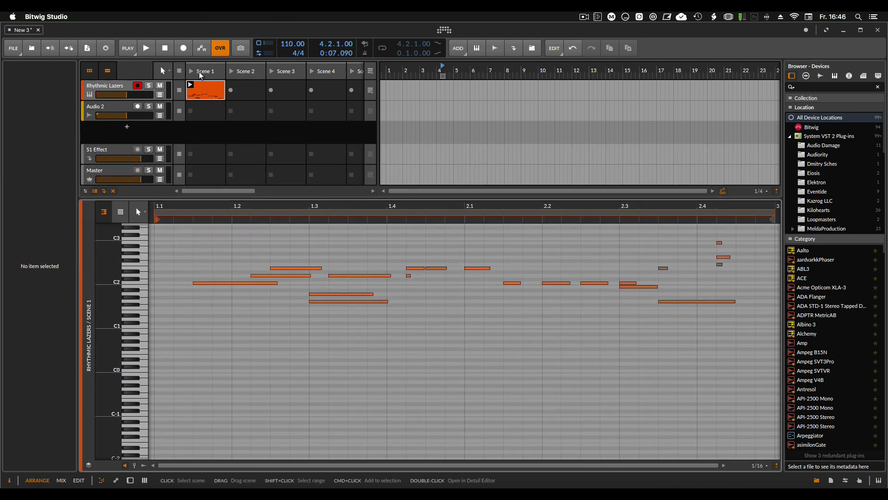
{"action": "left_click", "coordinate": [205, 88]}
{"action": "left_click_drag", "start_coordinate": [212, 278], "coordinate": [651, 435]}
{"action": "left_click", "coordinate": [223, 299]}
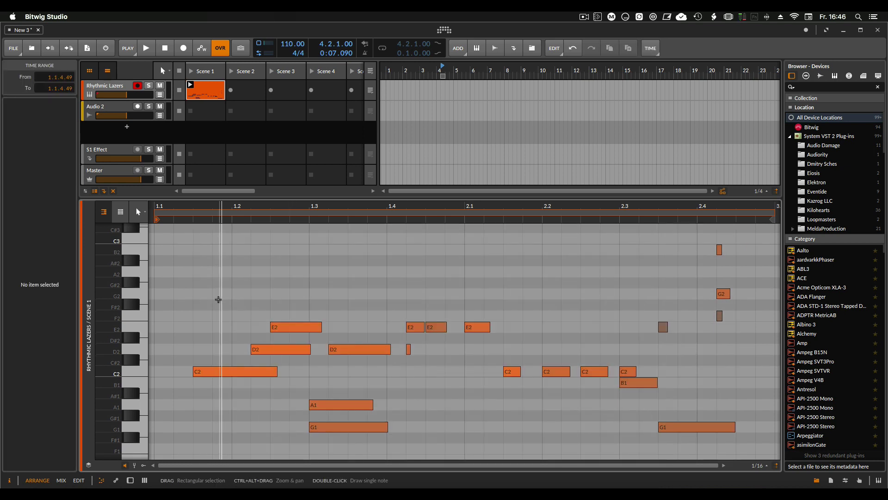
{"action": "left_click_drag", "start_coordinate": [211, 373], "coordinate": [192, 373]}
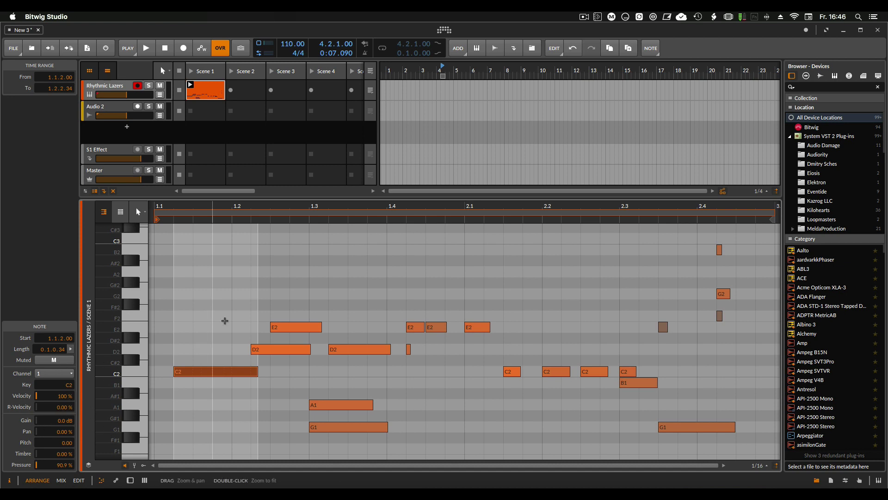
{"action": "left_click_drag", "start_coordinate": [215, 278], "coordinate": [290, 391]}
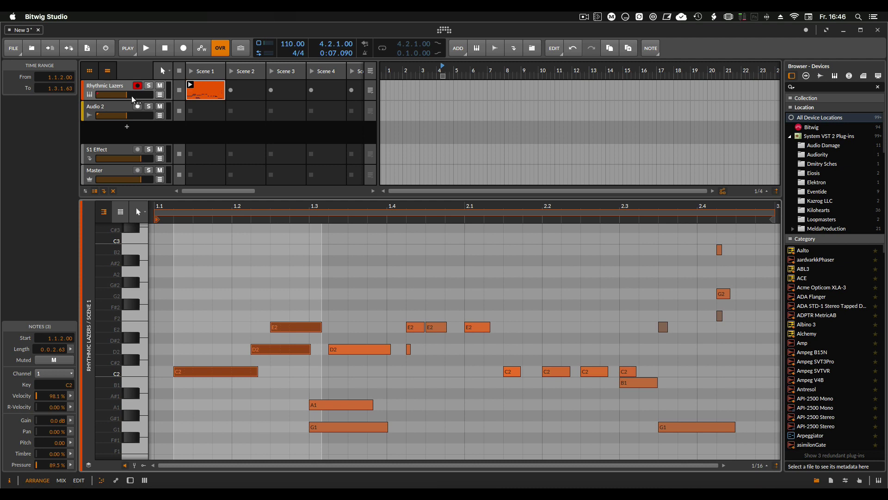
Step: Record-arm Audio 2 and switch its input from Bastl / Mic to Sub 37
{"action": "left_click", "coordinate": [106, 106]}
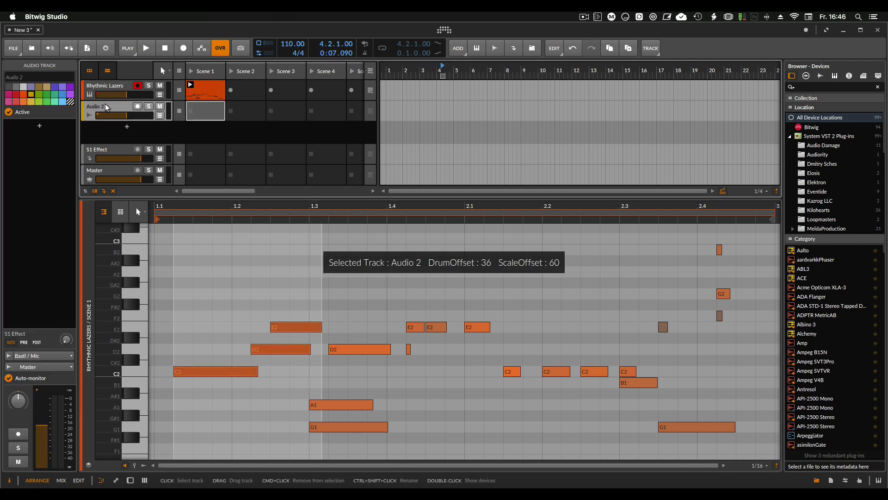
{"action": "left_click", "coordinate": [137, 106]}
{"action": "left_click", "coordinate": [137, 86]}
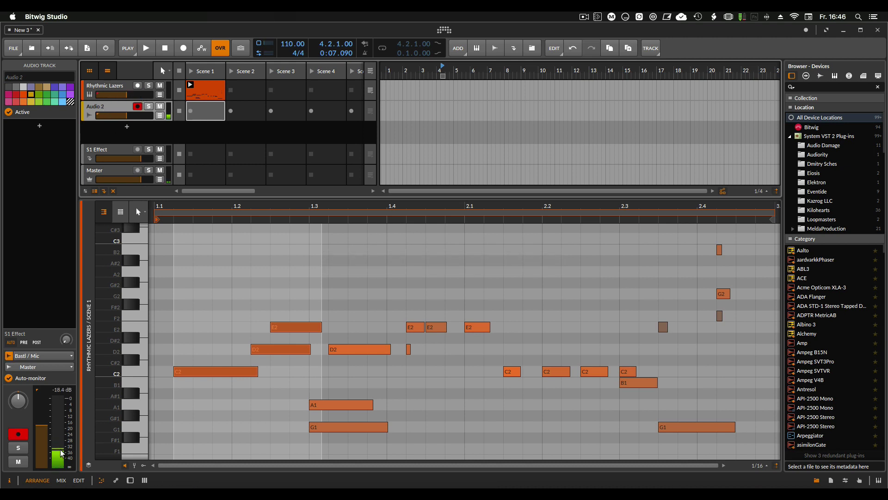
{"action": "left_click", "coordinate": [40, 359]}
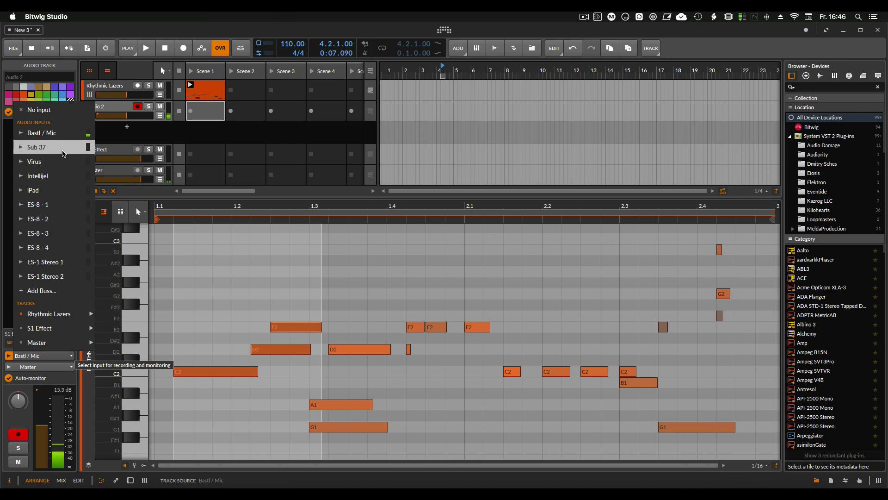
{"action": "left_click", "coordinate": [47, 148]}
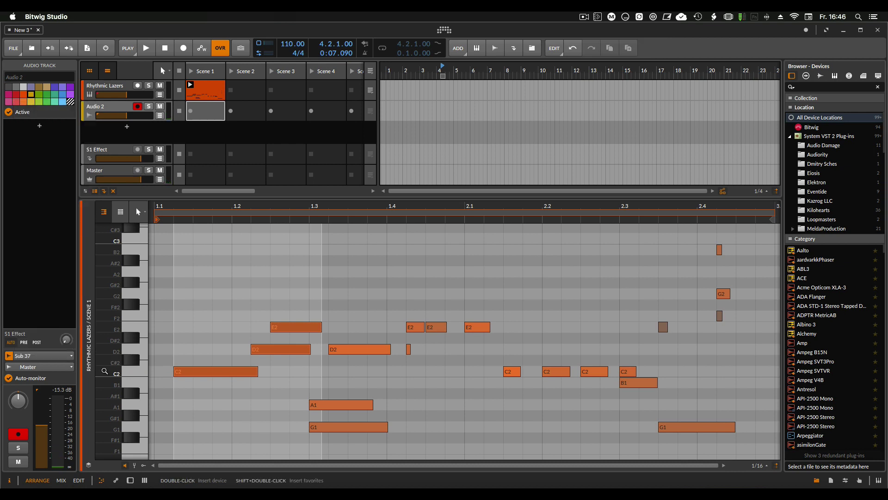
{"action": "left_click", "coordinate": [106, 109]}
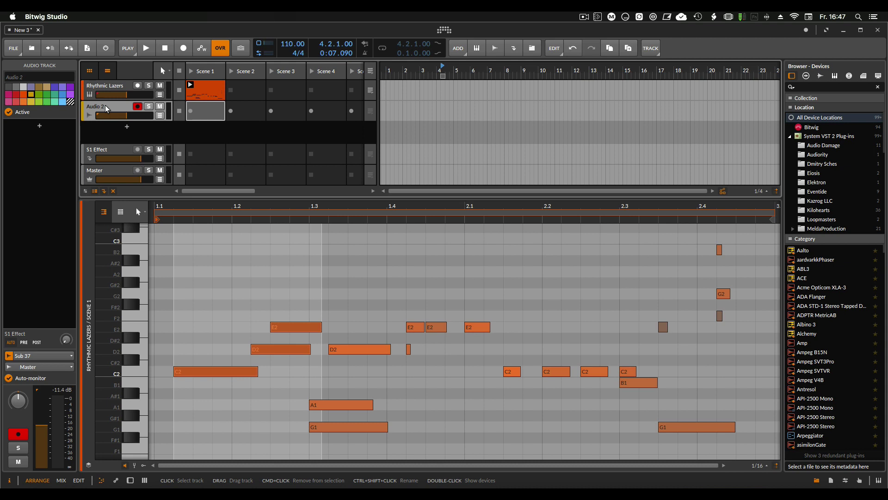
{"action": "key", "text": "space"}
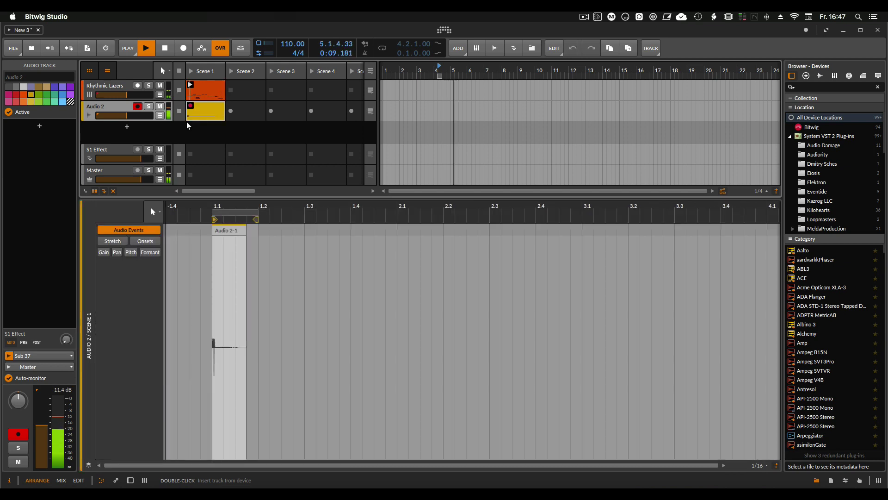
{"action": "key", "text": "space"}
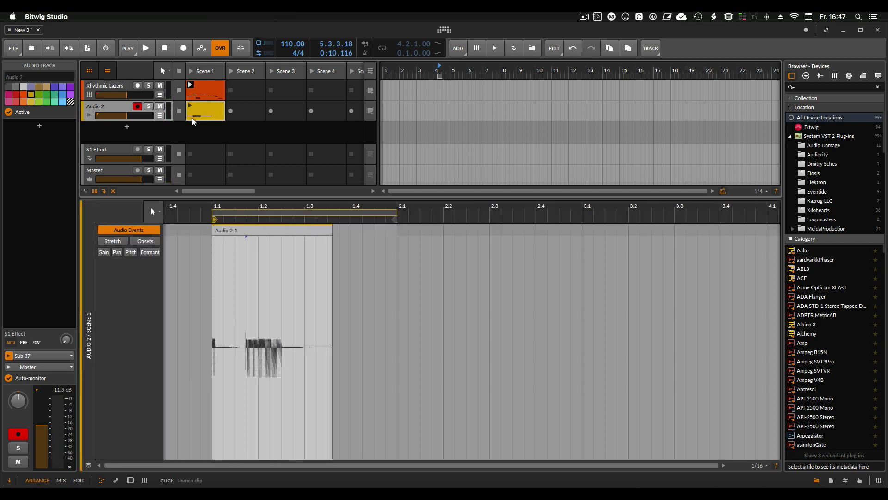
{"action": "left_click", "coordinate": [190, 107]}
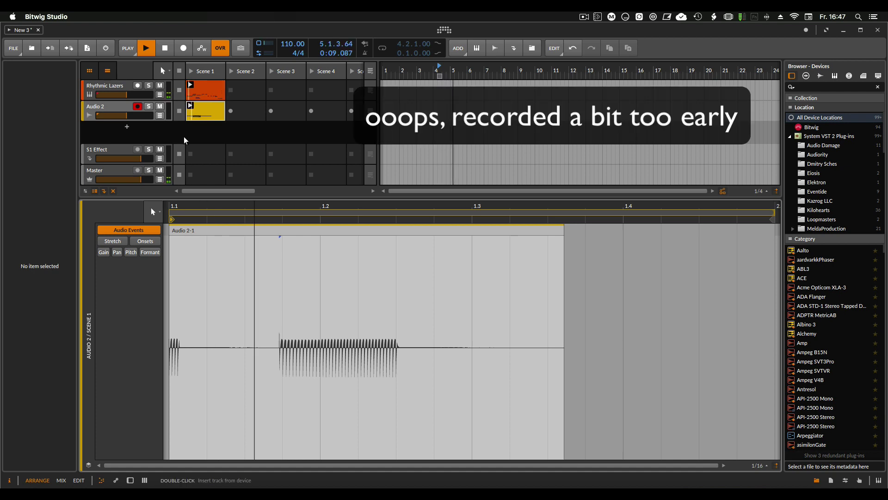
{"action": "key", "text": "space"}
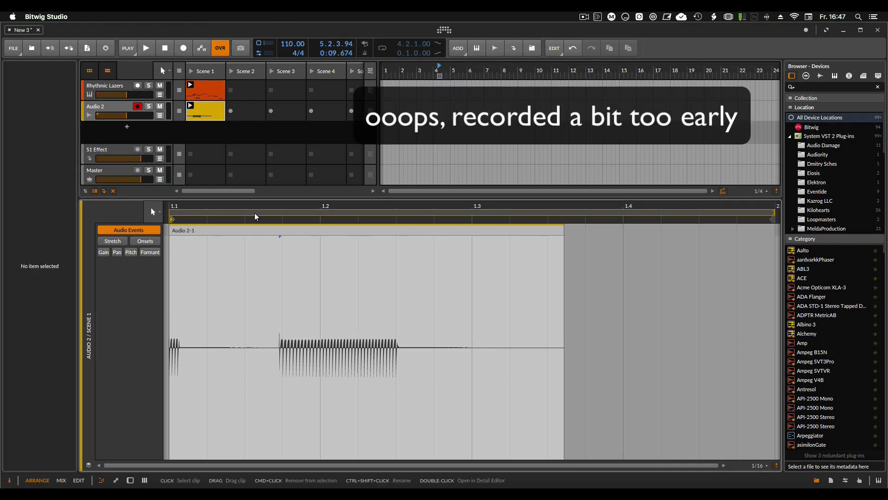
{"action": "left_click", "coordinate": [198, 106]}
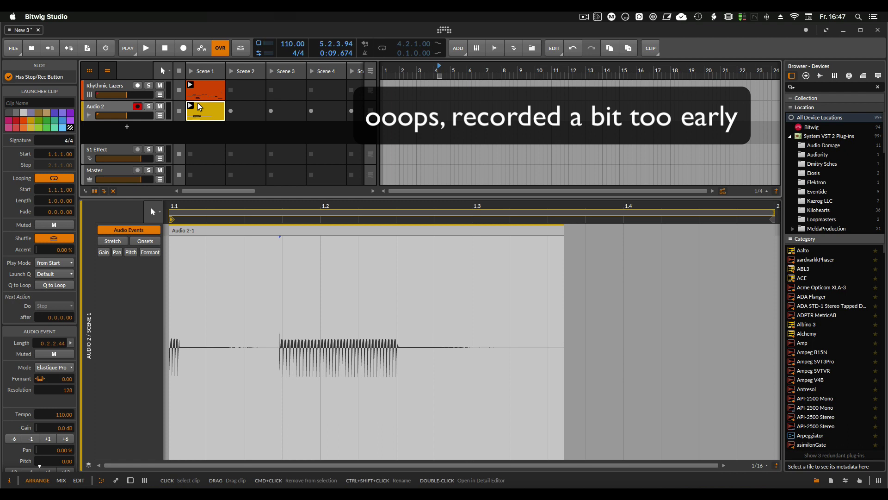
{"action": "key", "text": "Delete"}
{"action": "left_click", "coordinate": [206, 86]}
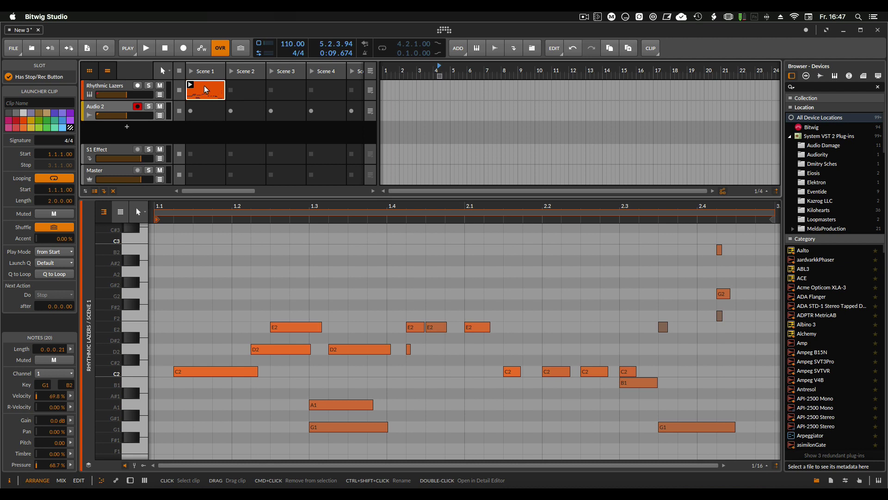
Step: Bounce the Scene 1 Rhythmic Lazers clip in place to audio as Rhythmic Lazers-bounce-1
{"action": "right_click", "coordinate": [205, 86]}
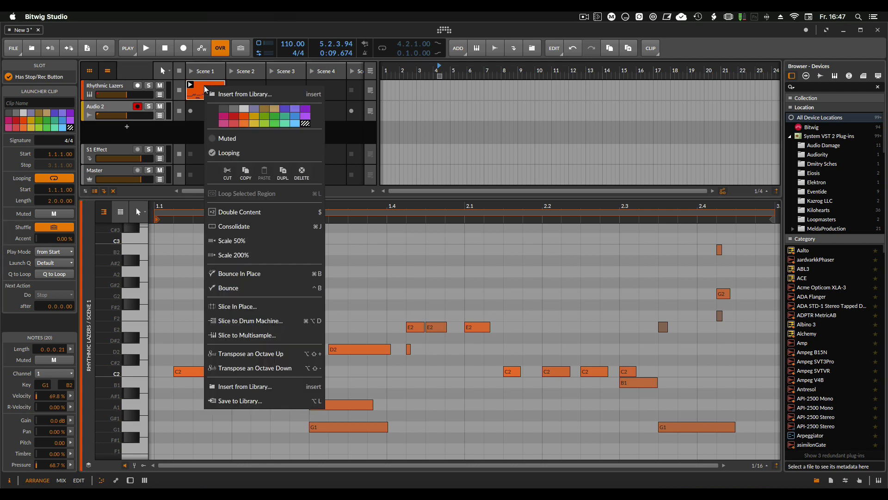
{"action": "left_click", "coordinate": [246, 287]}
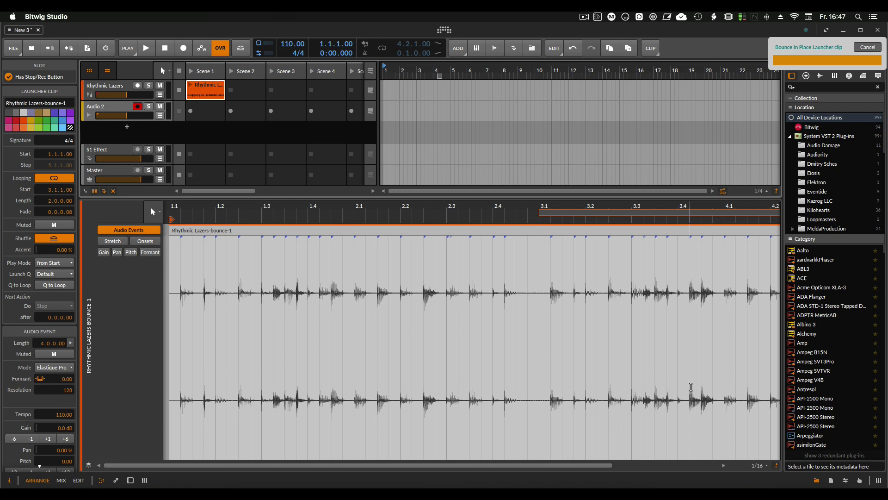
Step: Create a Scene 2 clip and draw four notes: E2 at 1.1.2.00, a higher note, F#1, and G#2
{"action": "double_click", "coordinate": [242, 88]}
{"action": "double_click", "coordinate": [210, 319]}
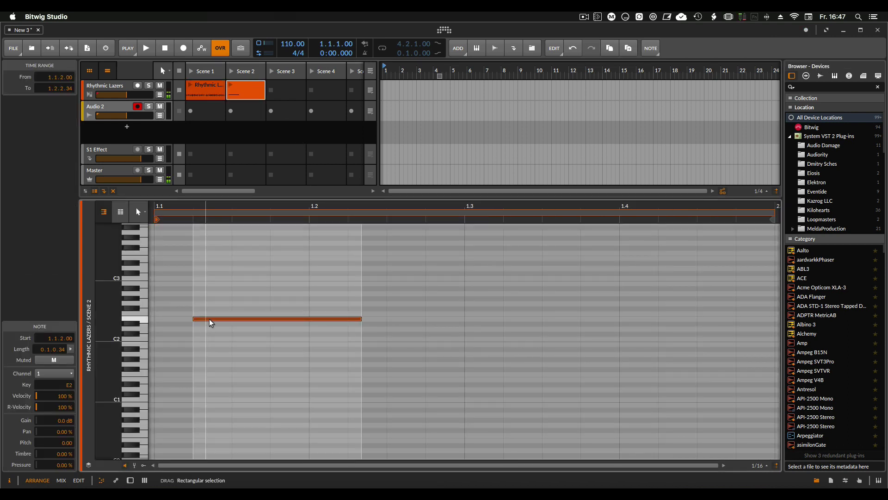
{"action": "double_click", "coordinate": [415, 294]}
{"action": "double_click", "coordinate": [604, 370]}
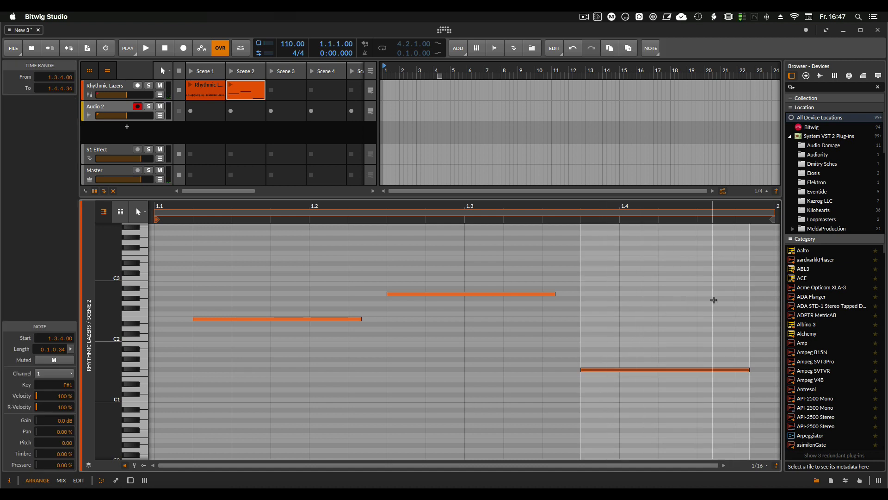
{"action": "double_click", "coordinate": [713, 299]}
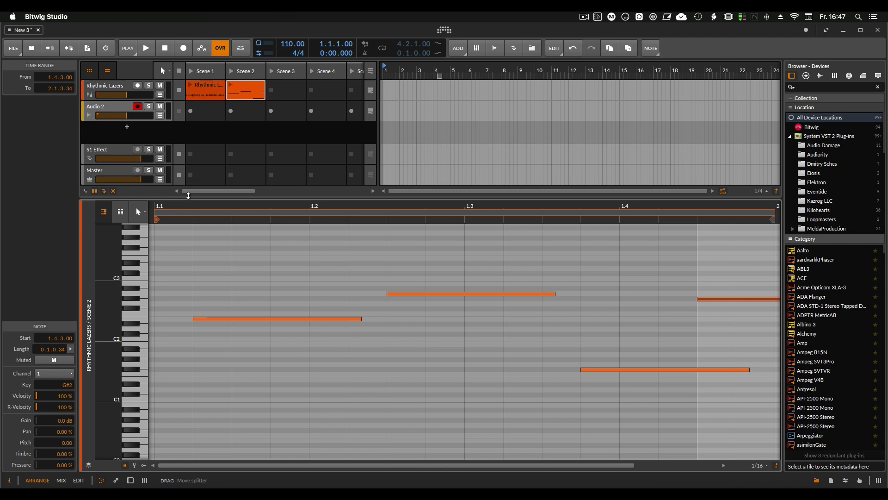
Step: Drag the detail editor's splitter down so the clip launcher fills most of the window
{"action": "left_click_drag", "start_coordinate": [210, 190], "coordinate": [214, 334]}
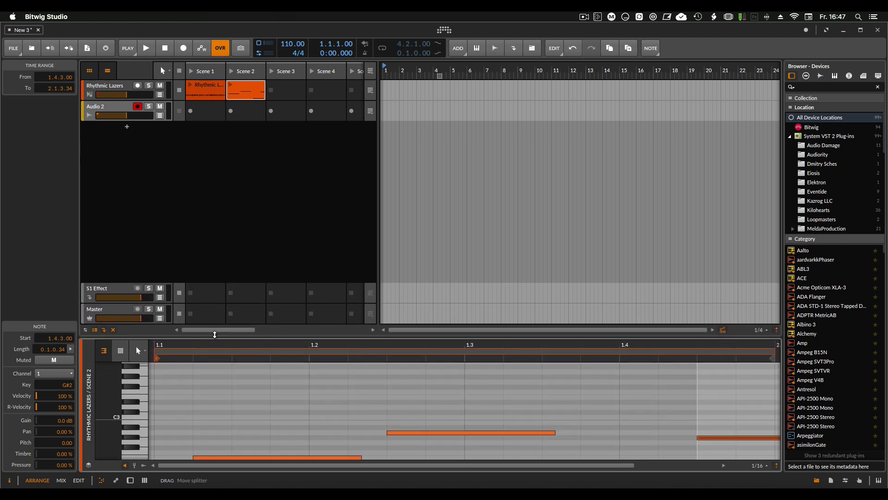